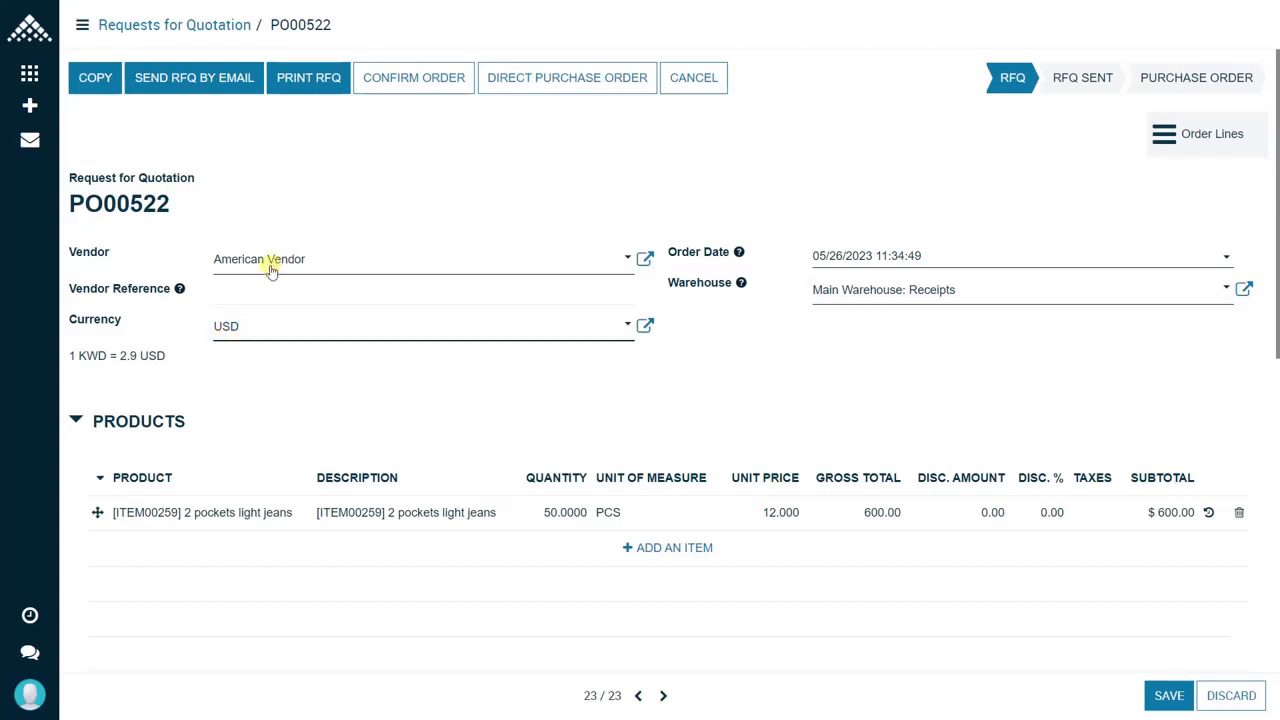
Step: Review the currency choices of the request for quotation and the miscellaneous charge types offered under Landed Cost
click(372, 324)
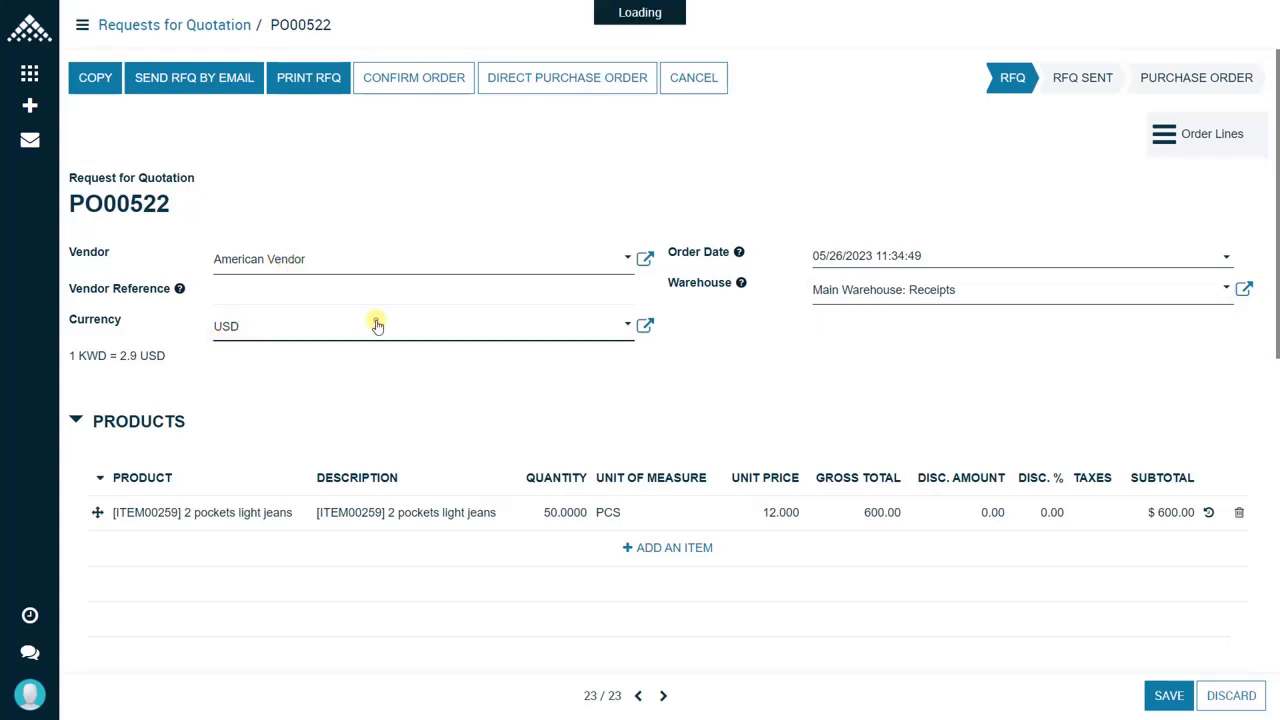
click(283, 334)
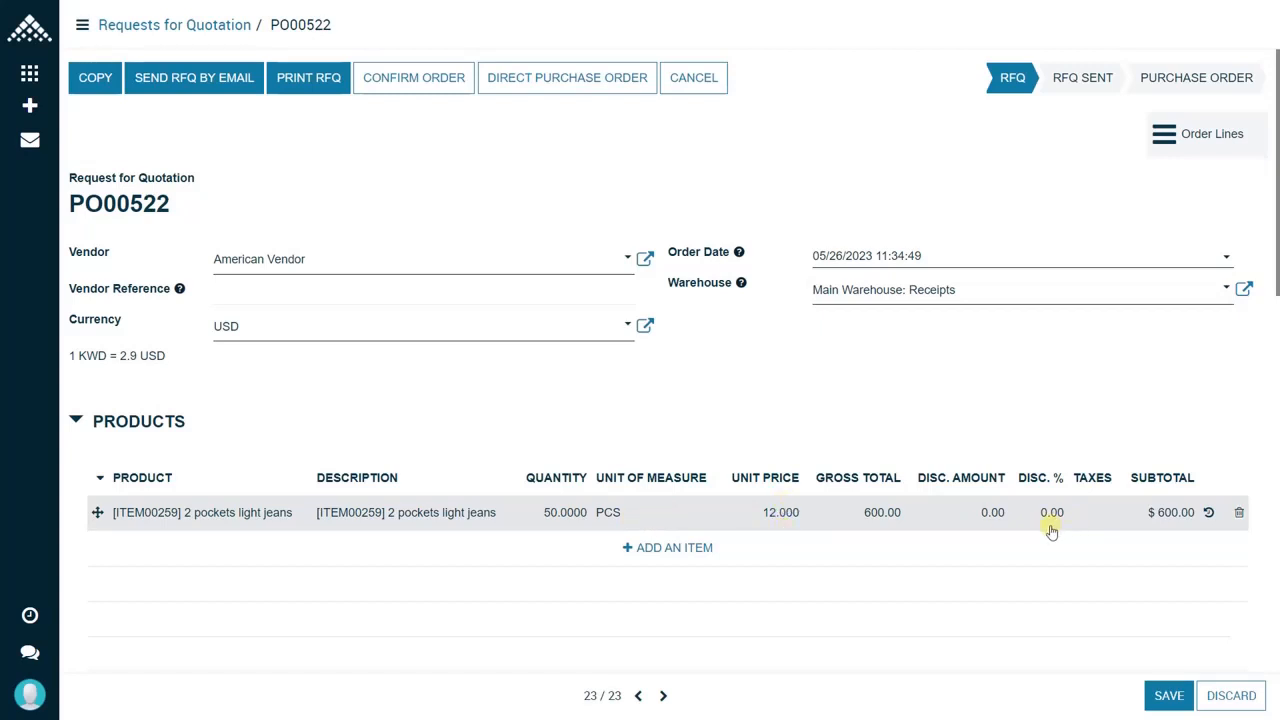
scroll(1052, 532, down, 3)
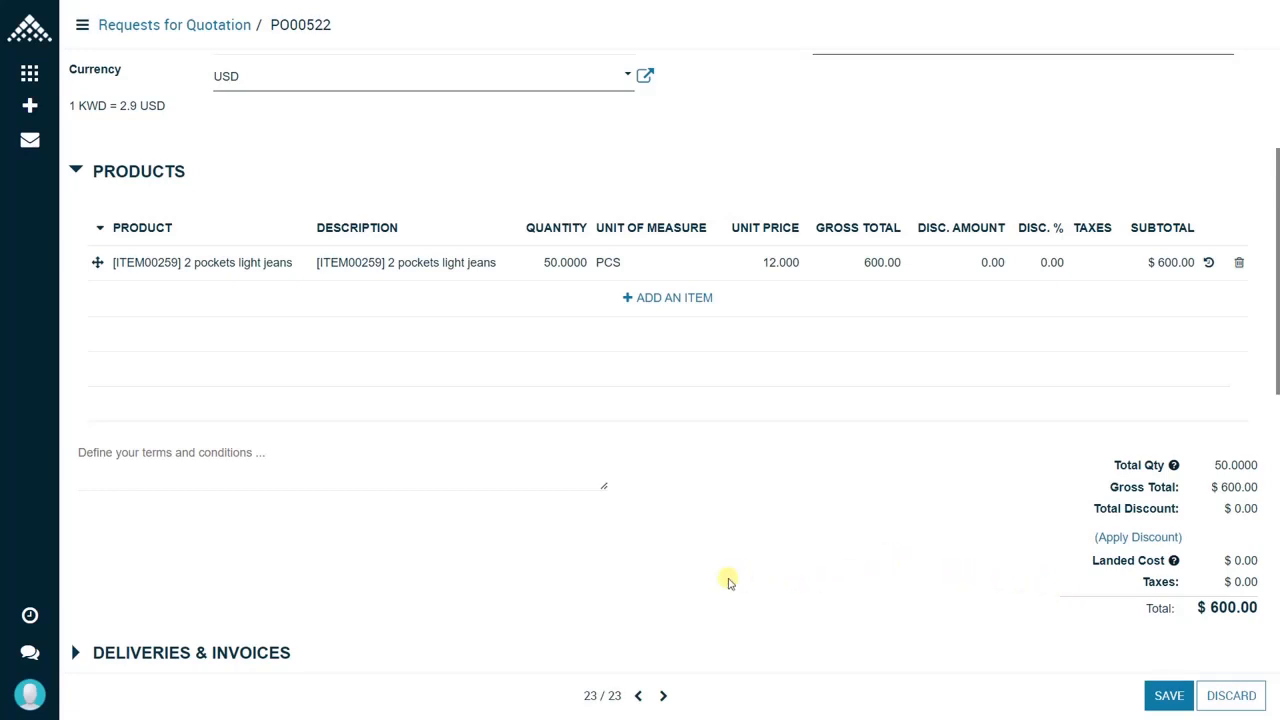
scroll(723, 580, down, 4)
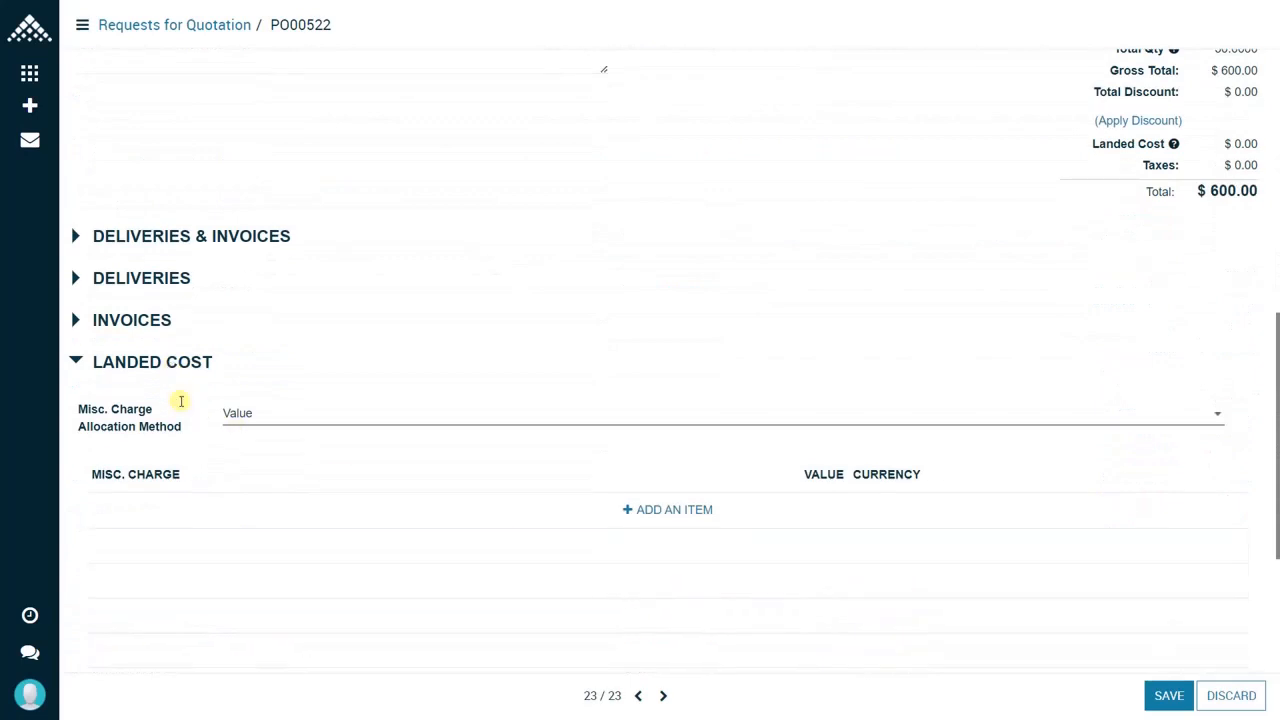
click(620, 509)
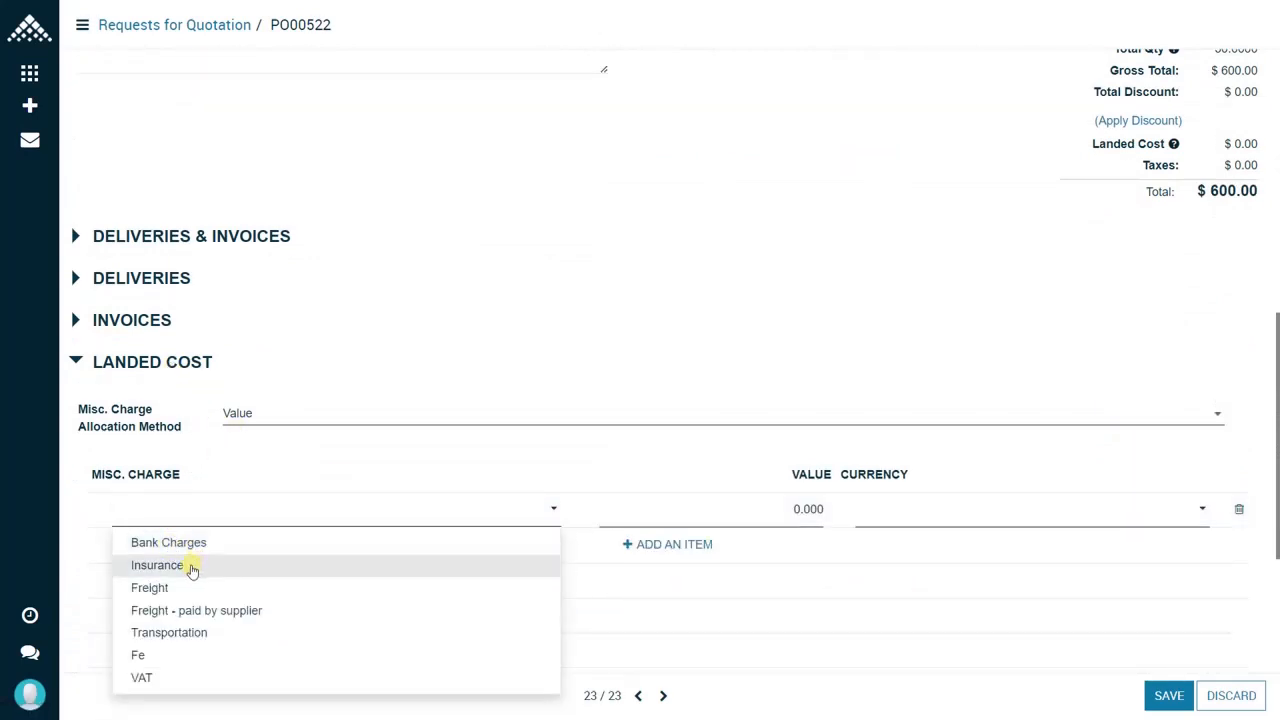
click(237, 512)
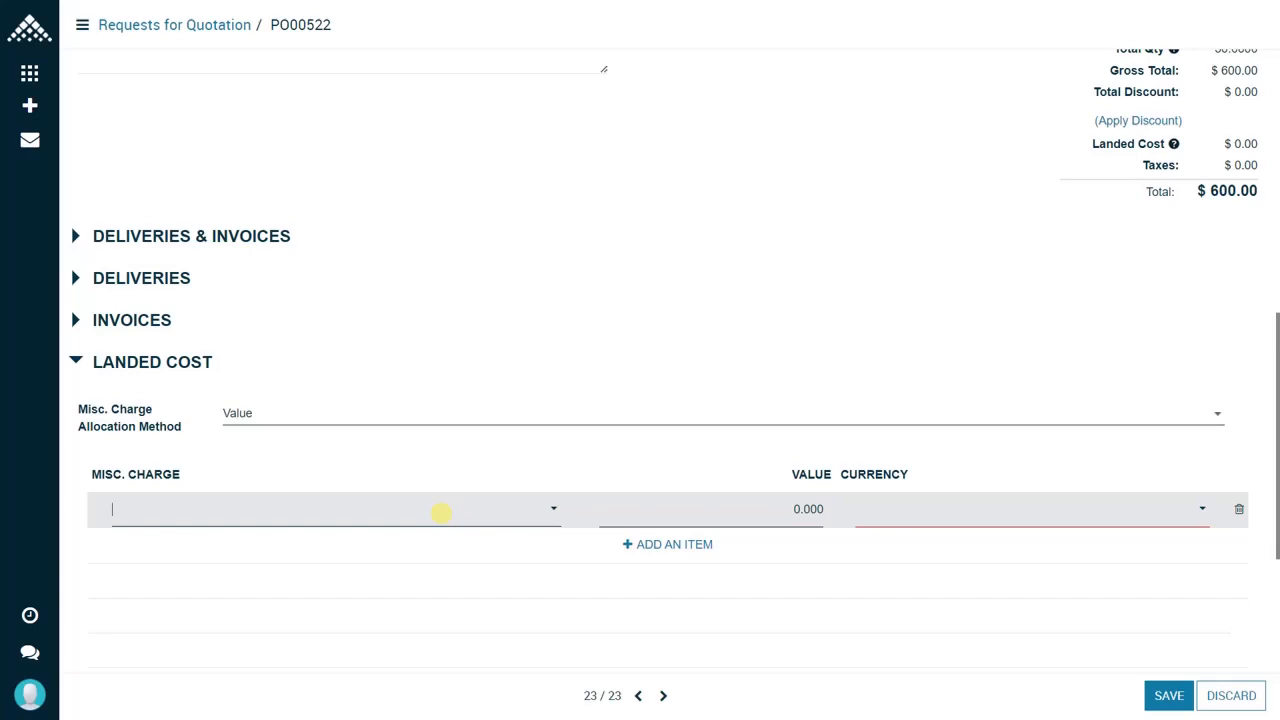
click(480, 603)
scroll(500, 591, up, 10)
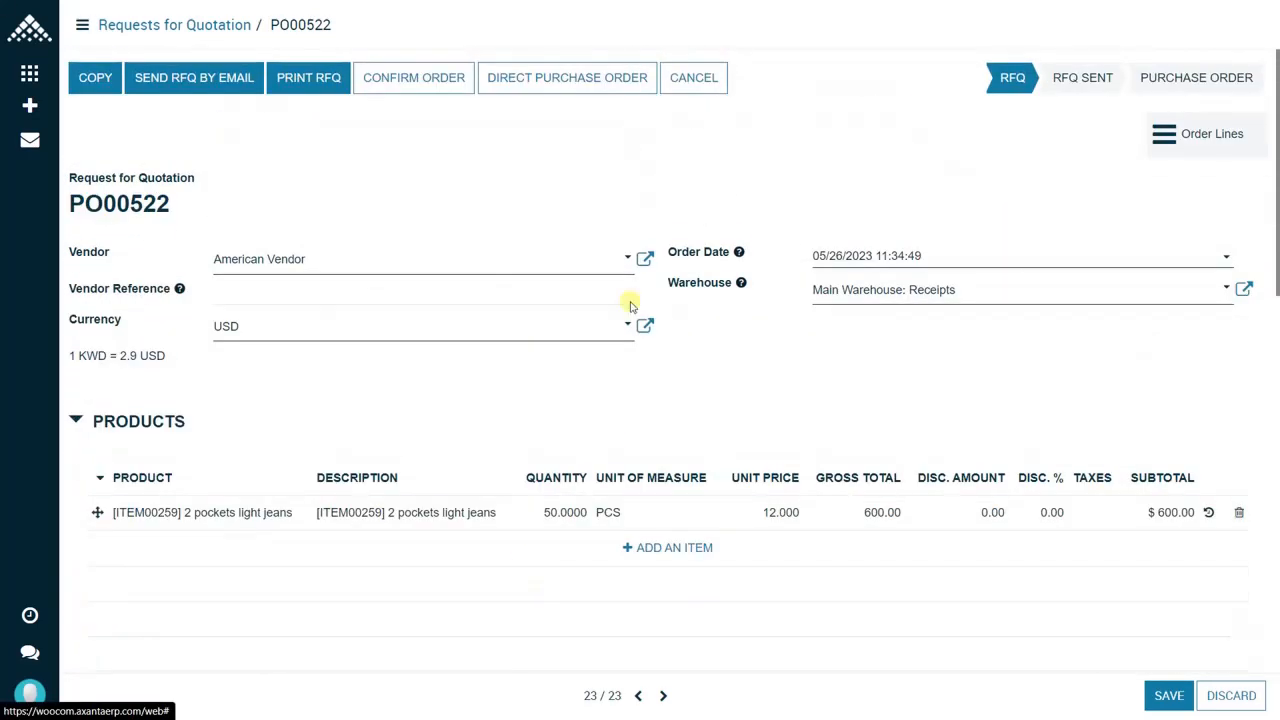
Step: Save request for quotation PO00522 and confirm it as a purchase order
click(1172, 696)
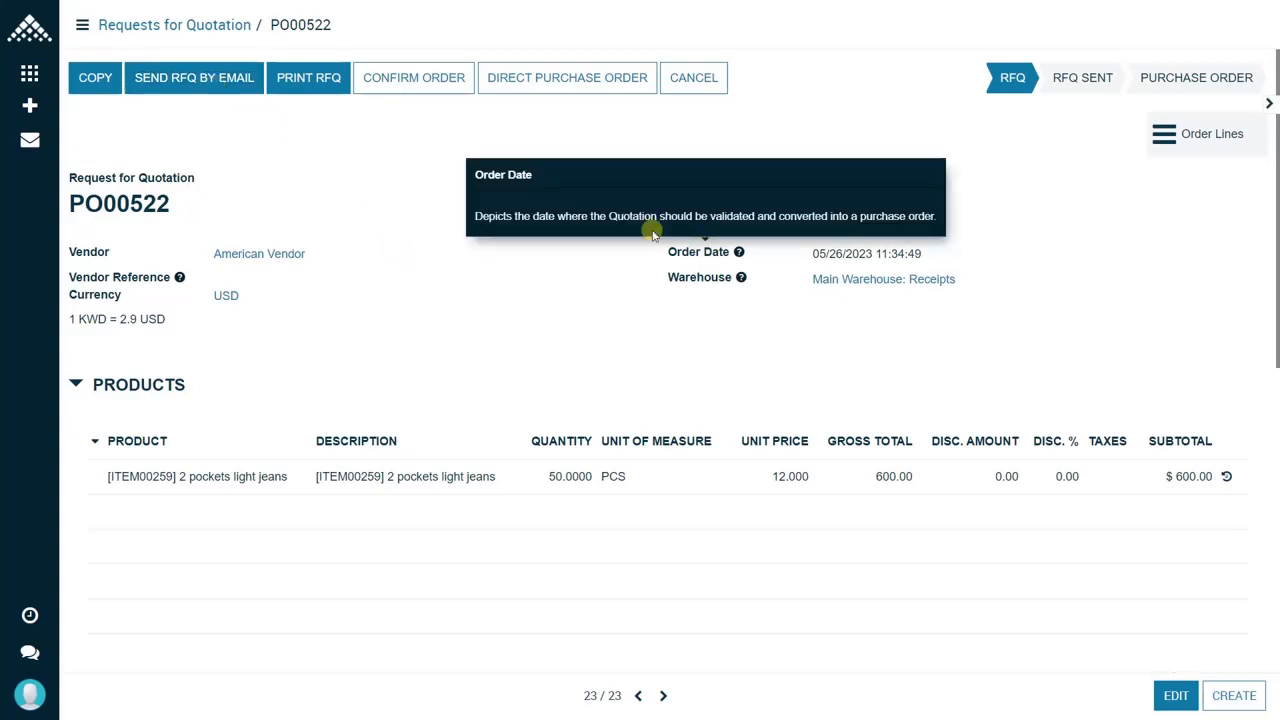
click(1268, 104)
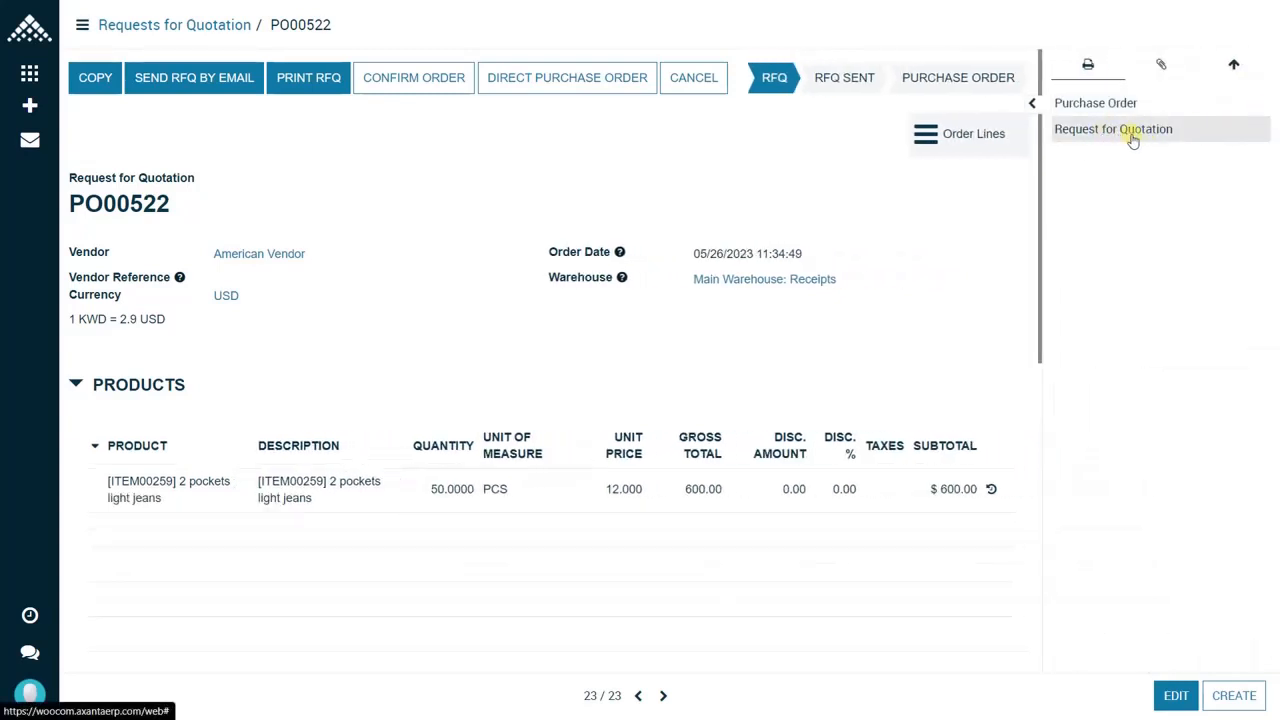
click(1034, 104)
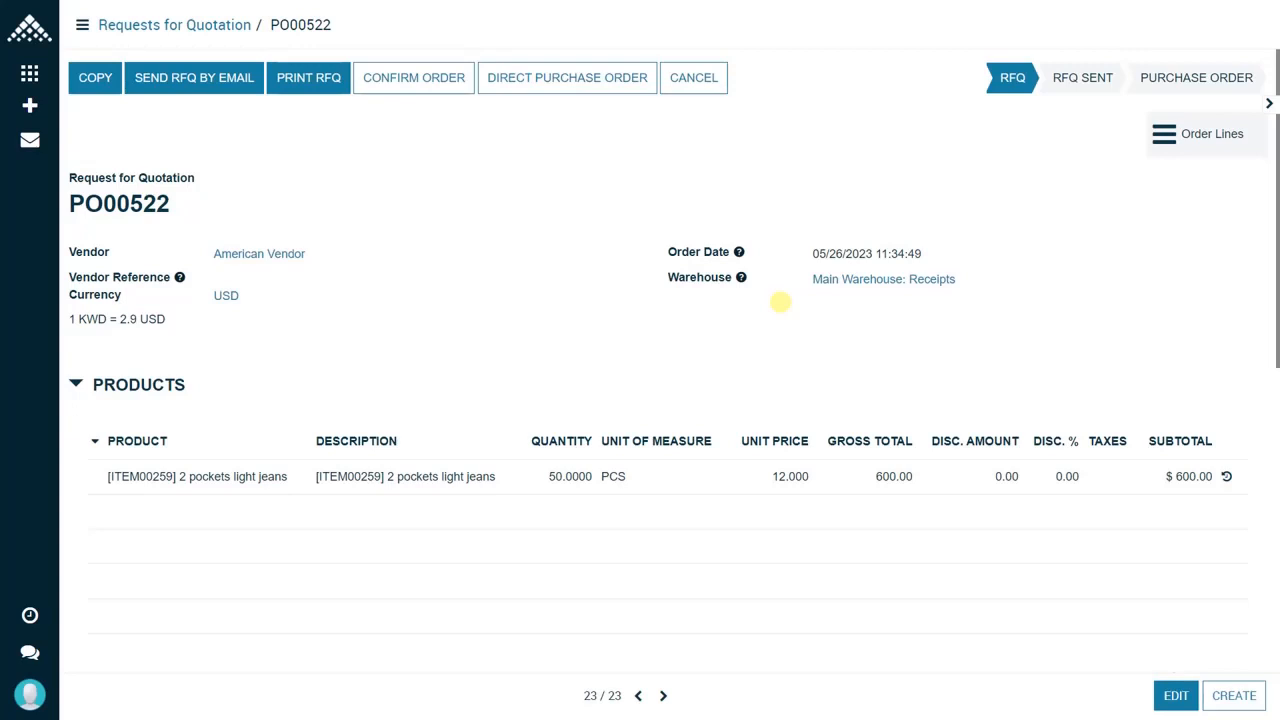
click(410, 88)
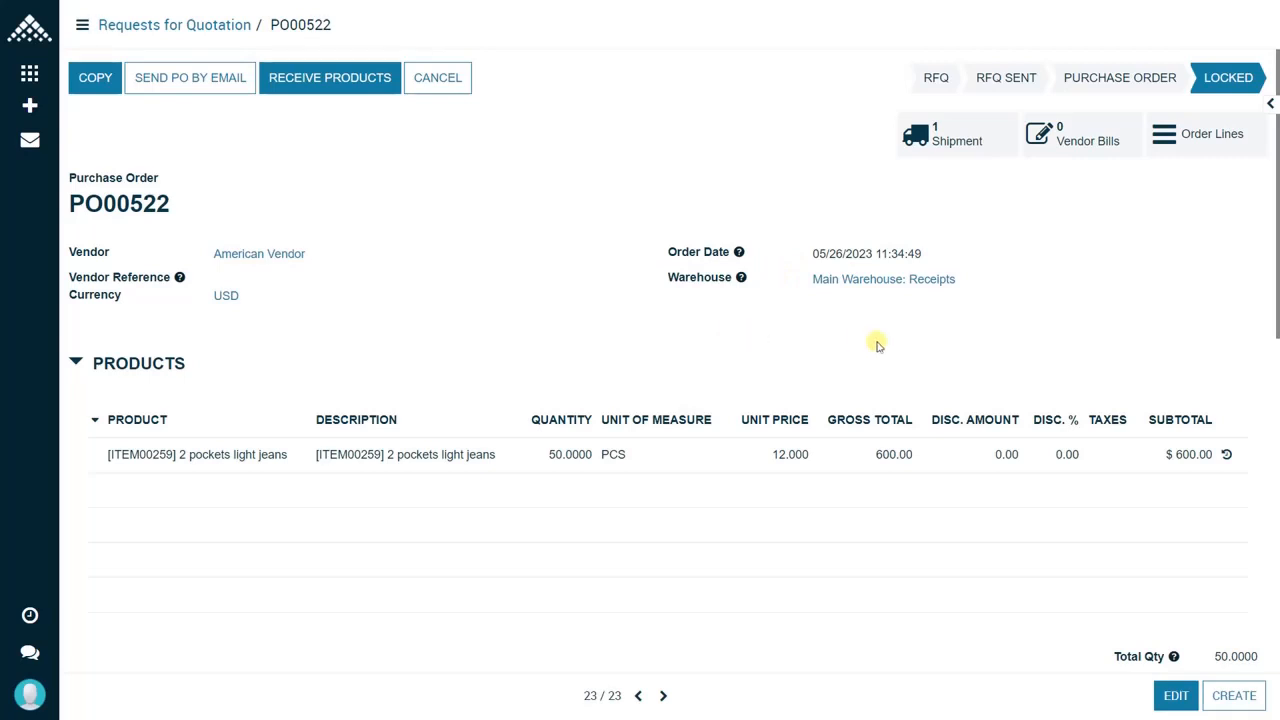
Step: Receive the purchase order's shipment by setting the done quantity to the initial demand and validating the receipt
click(963, 140)
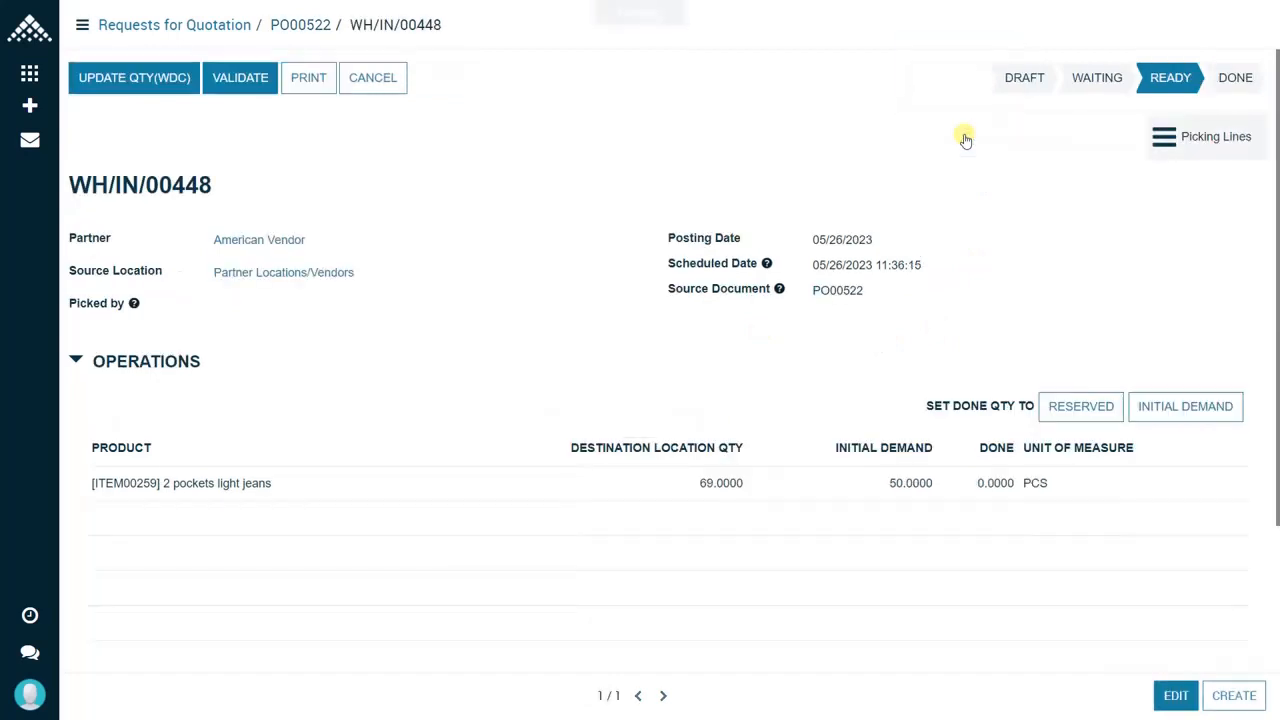
click(1160, 421)
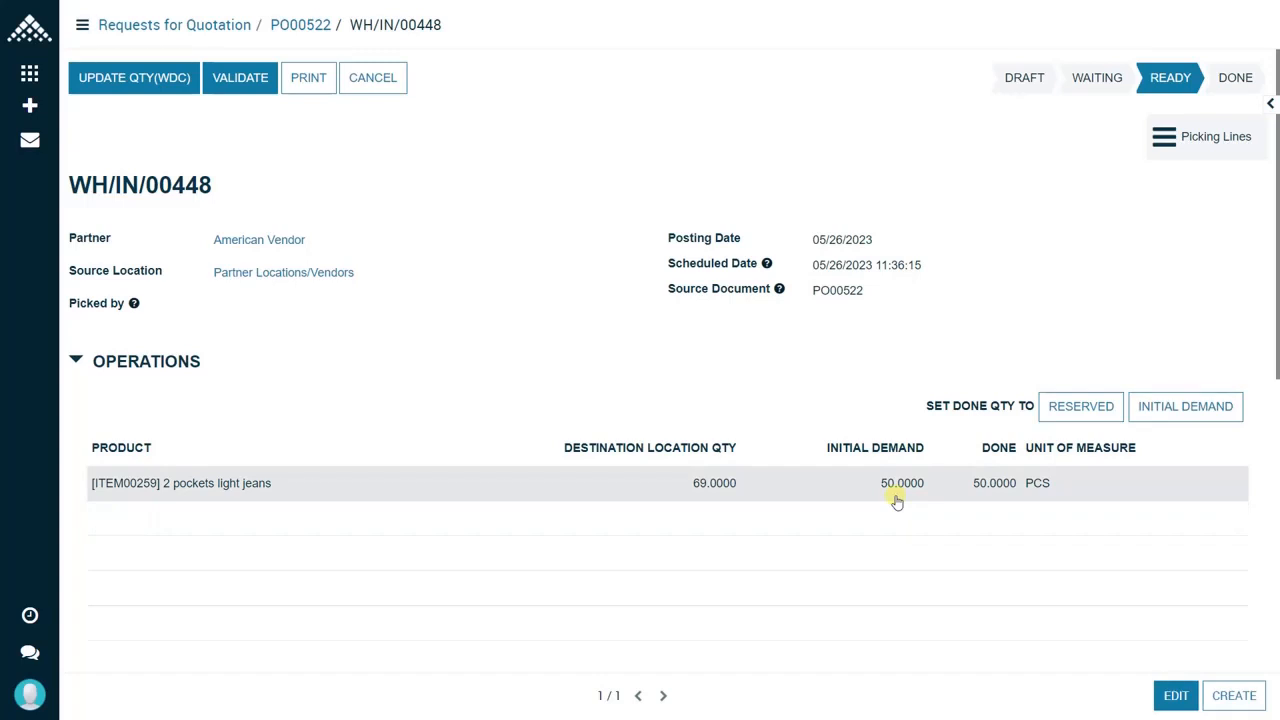
click(240, 87)
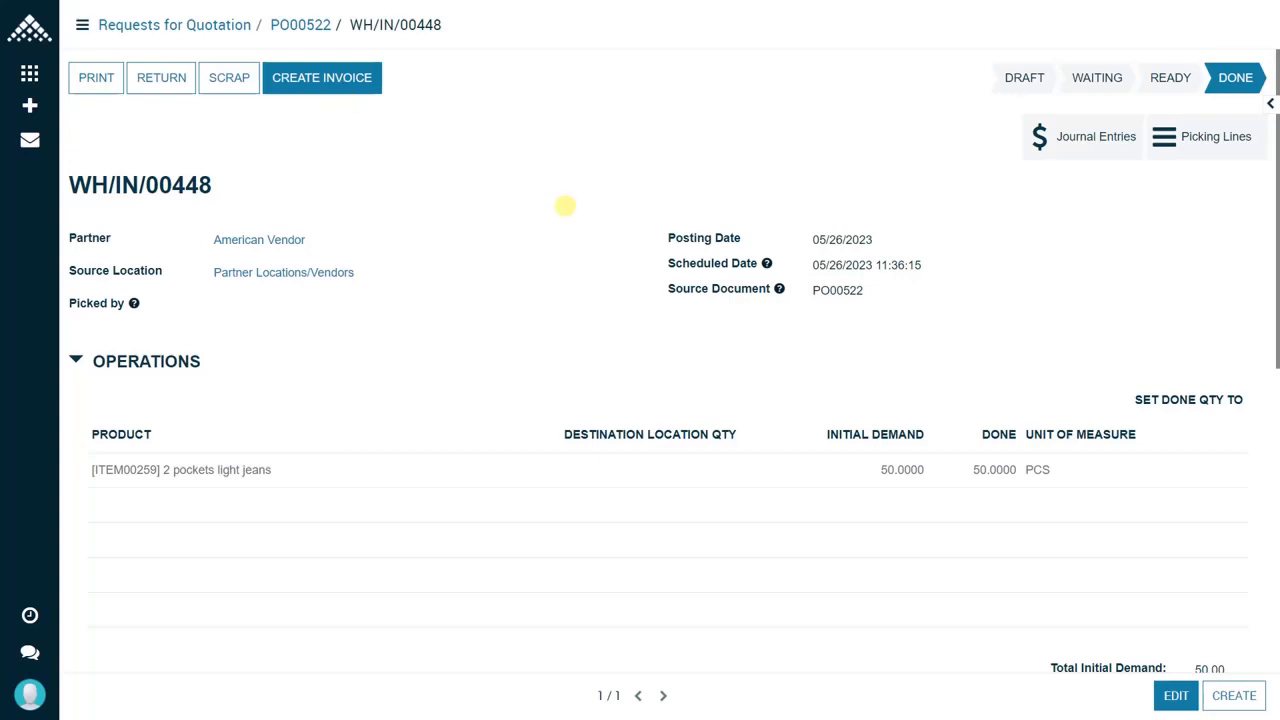
Step: Create a supplier invoice from the receipt with the invoice date 05/26/2023
click(336, 86)
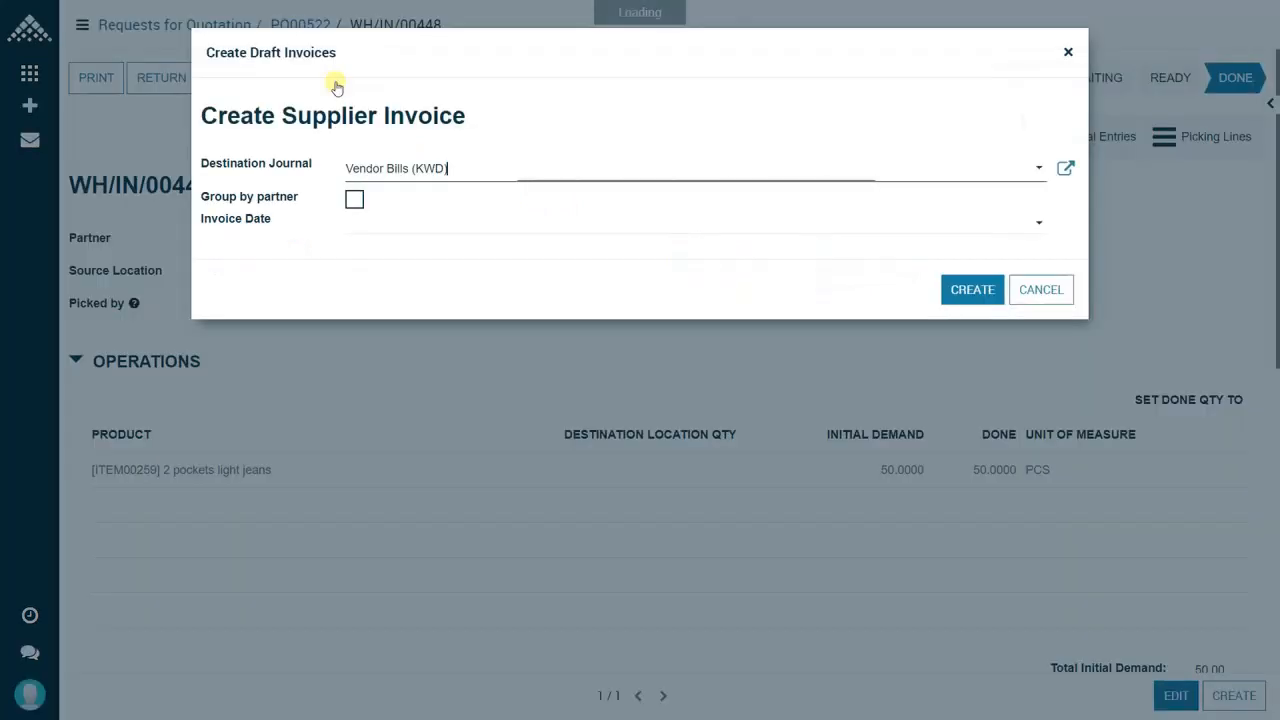
click(378, 224)
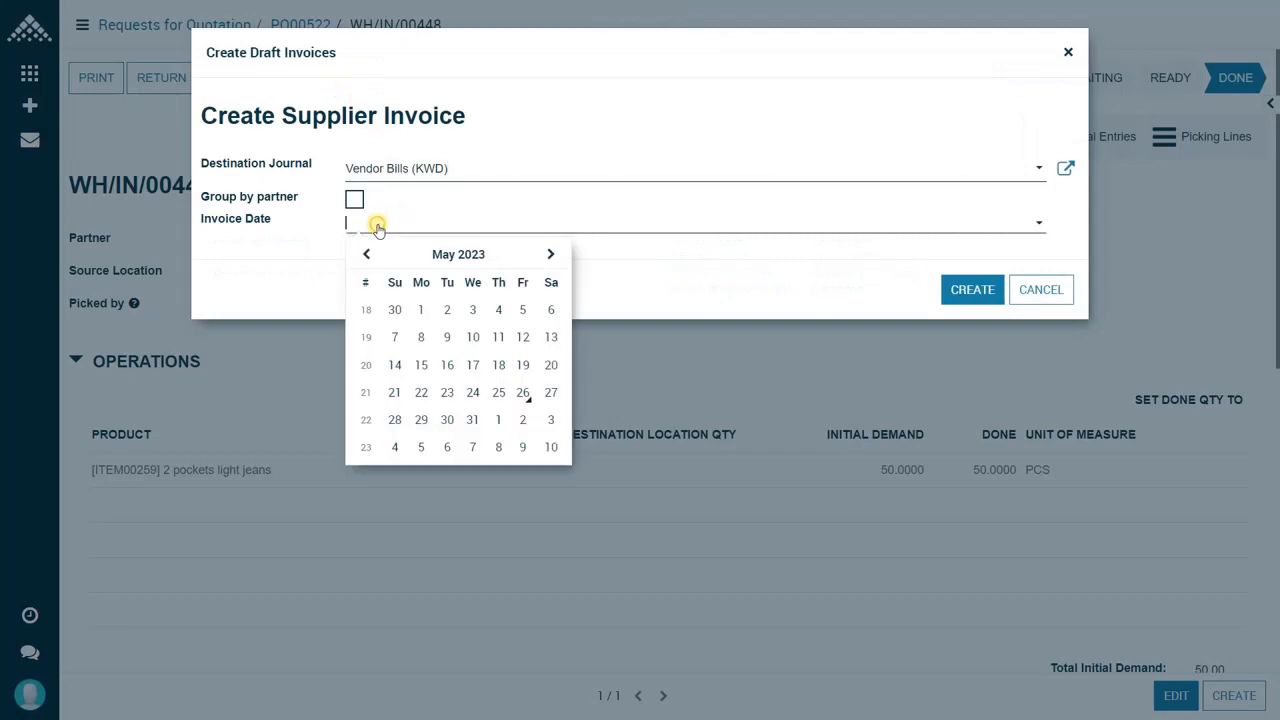
click(523, 395)
click(953, 292)
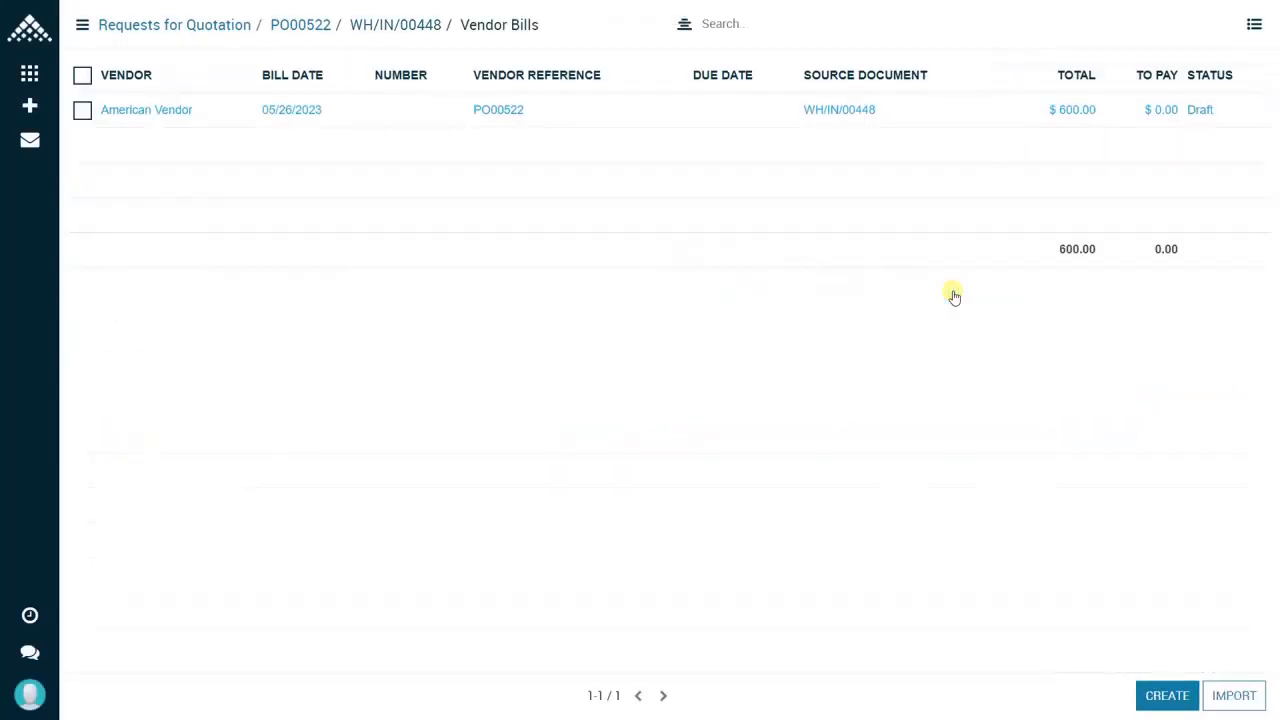
Step: Open the American Vendor draft bill, review its lines, totals and landed cost, and validate it
click(606, 124)
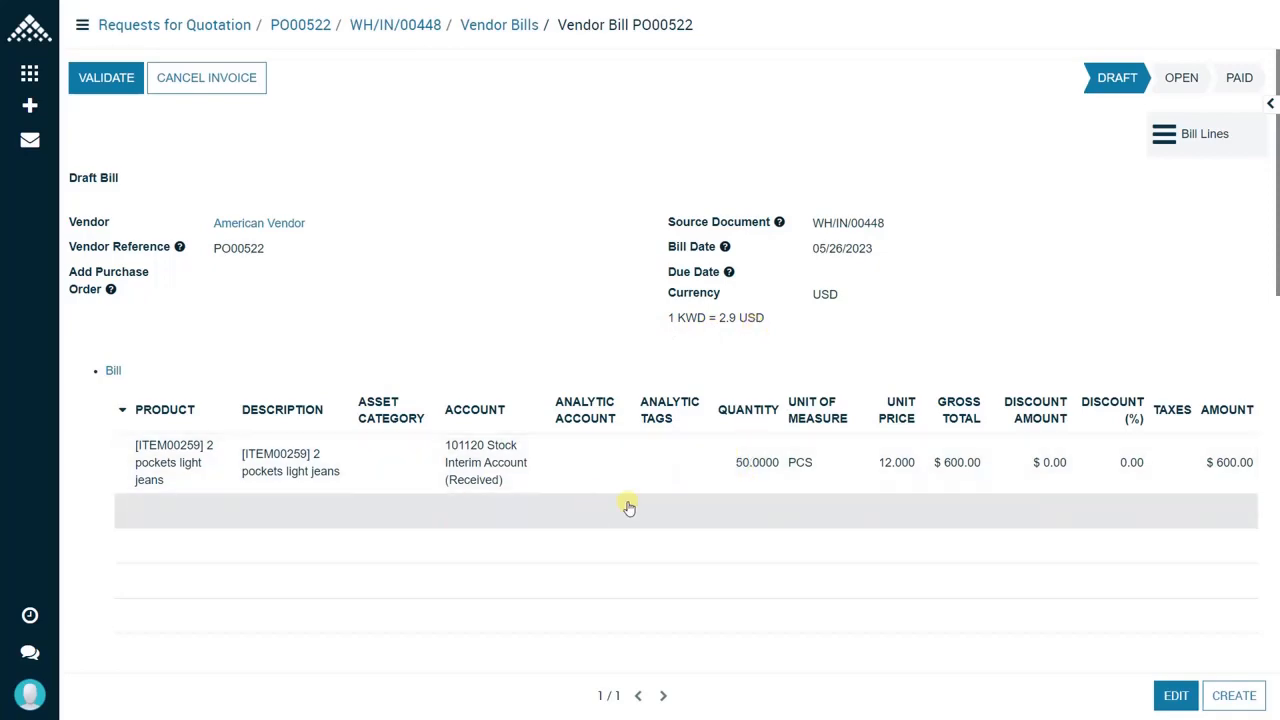
scroll(989, 561, down, 3)
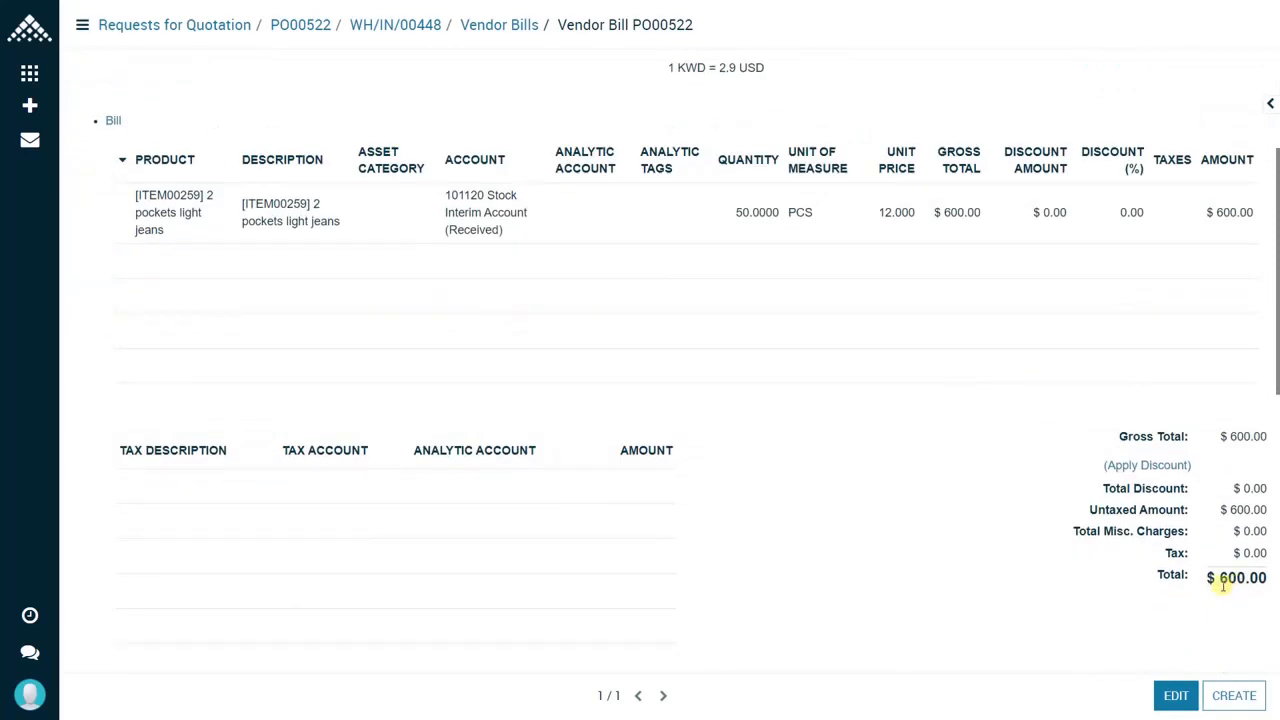
scroll(1071, 586, down, 5)
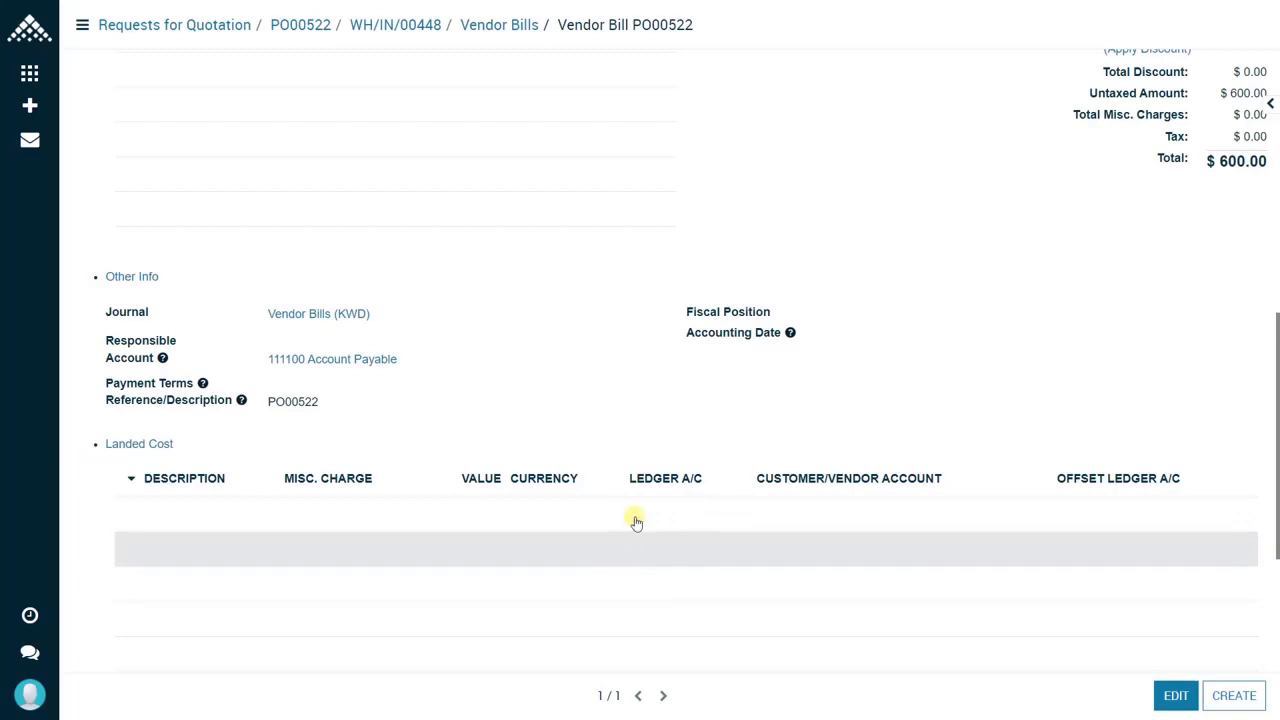
scroll(652, 413, up, 5)
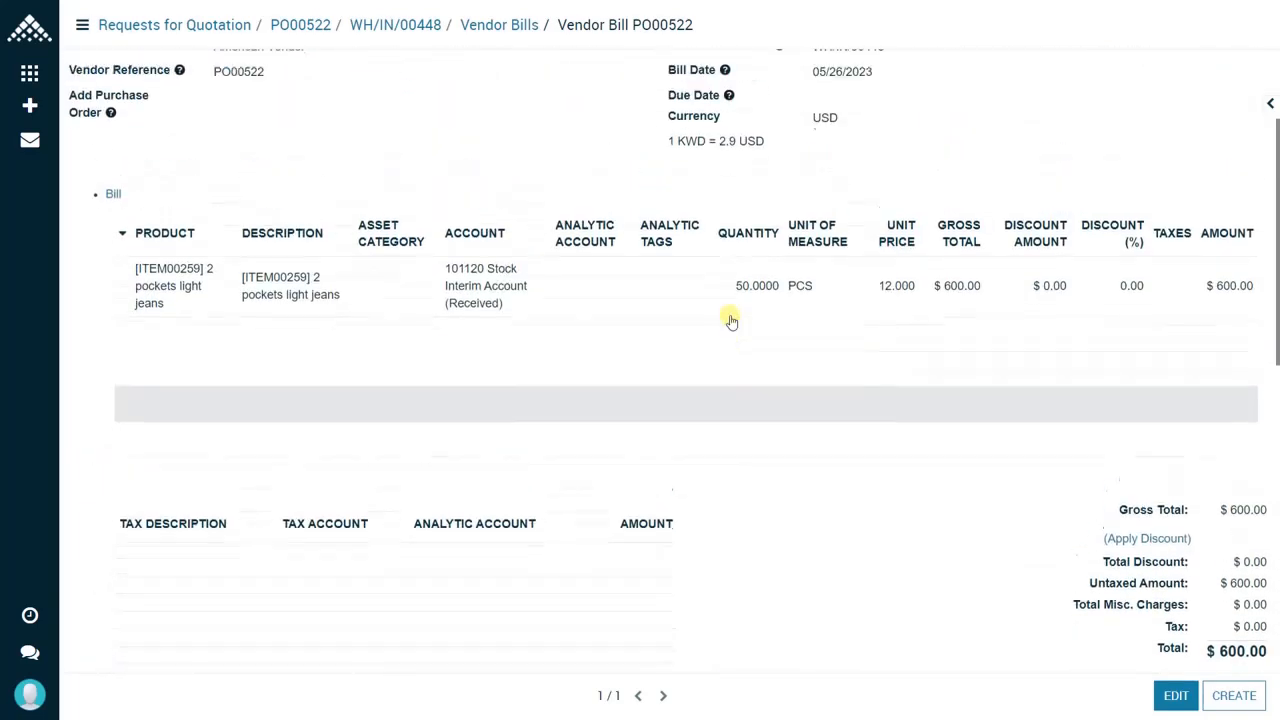
scroll(726, 320, up, 2)
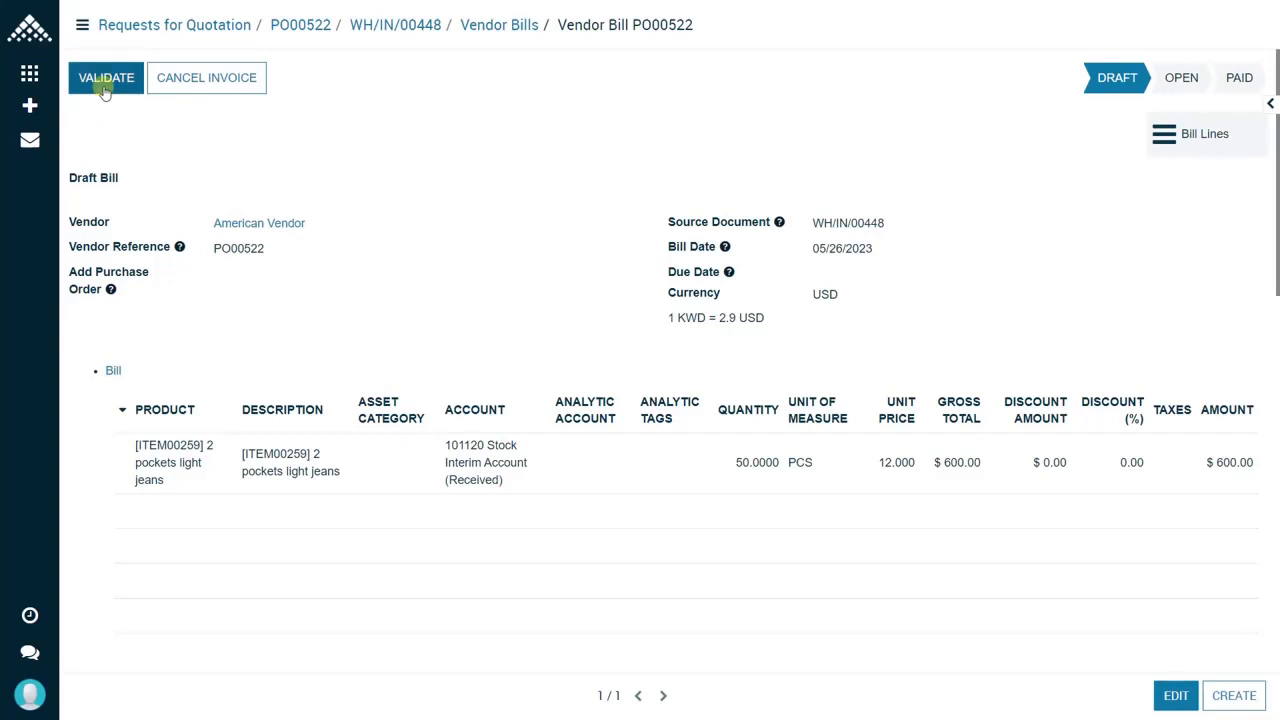
click(104, 88)
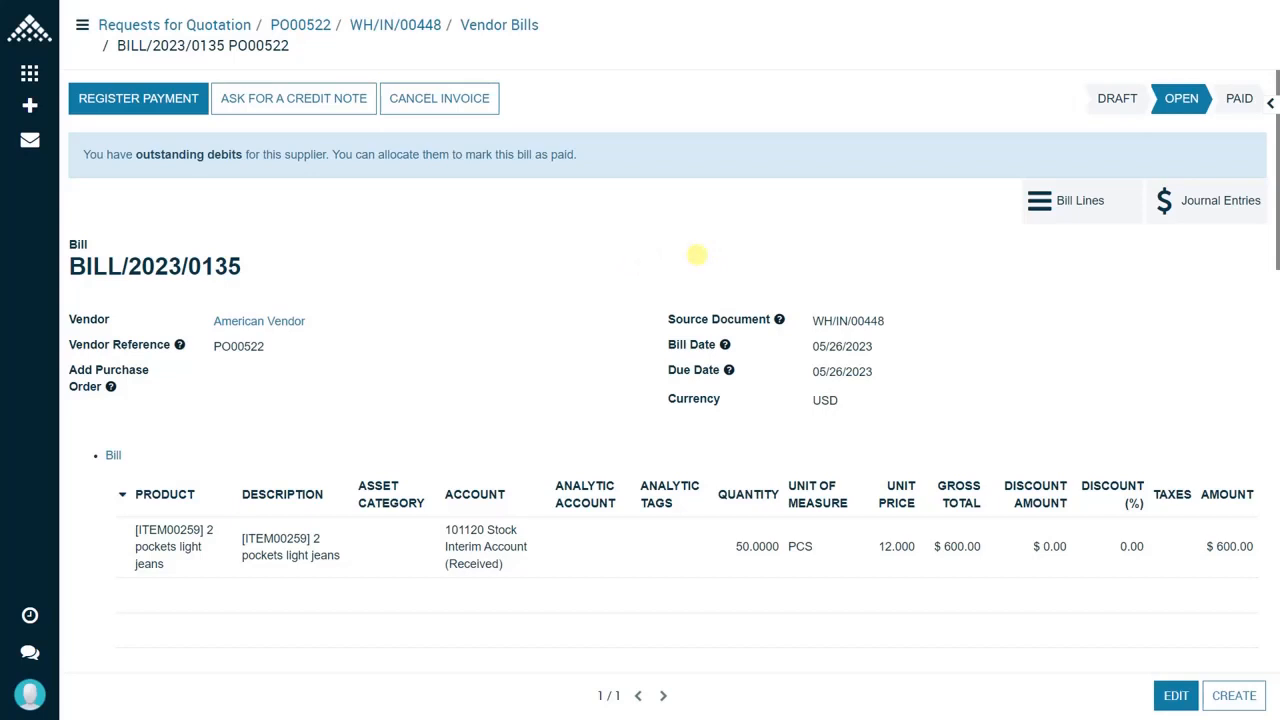
Step: Start registering a payment for the vendor bill and set the payment currency to USD
click(140, 111)
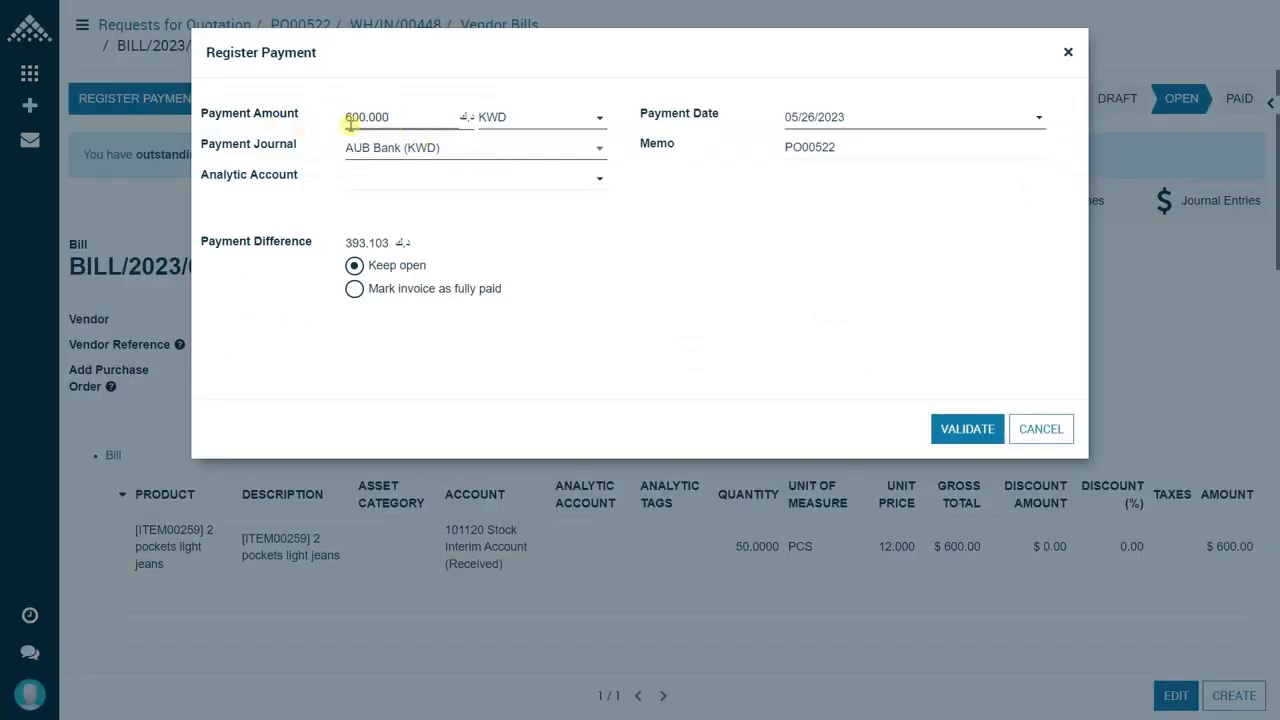
click(512, 119)
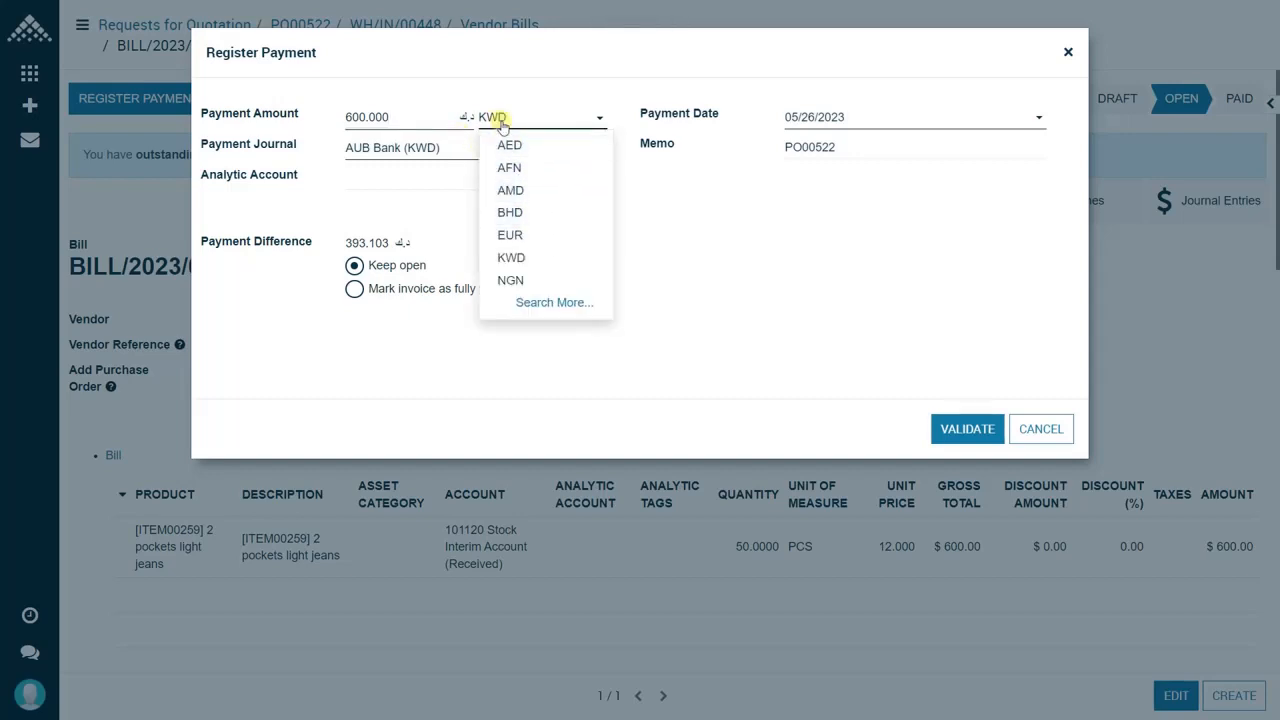
double_click(511, 121)
text(US)
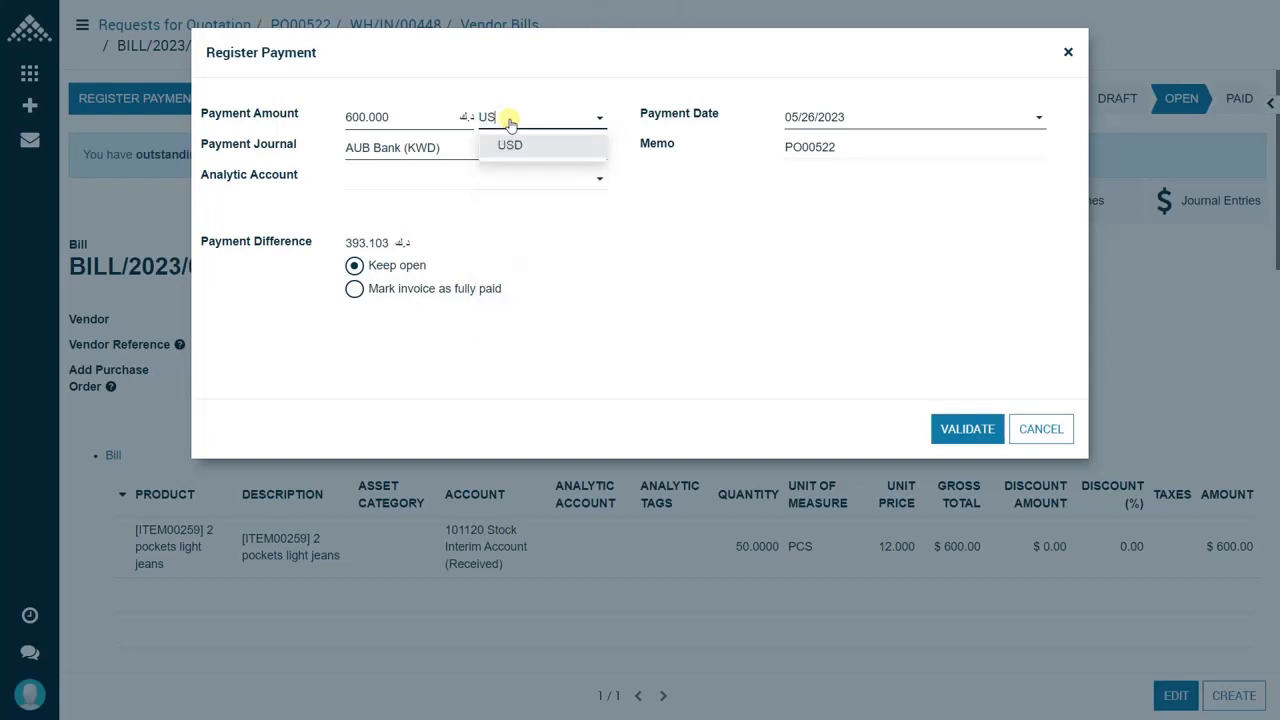
click(509, 146)
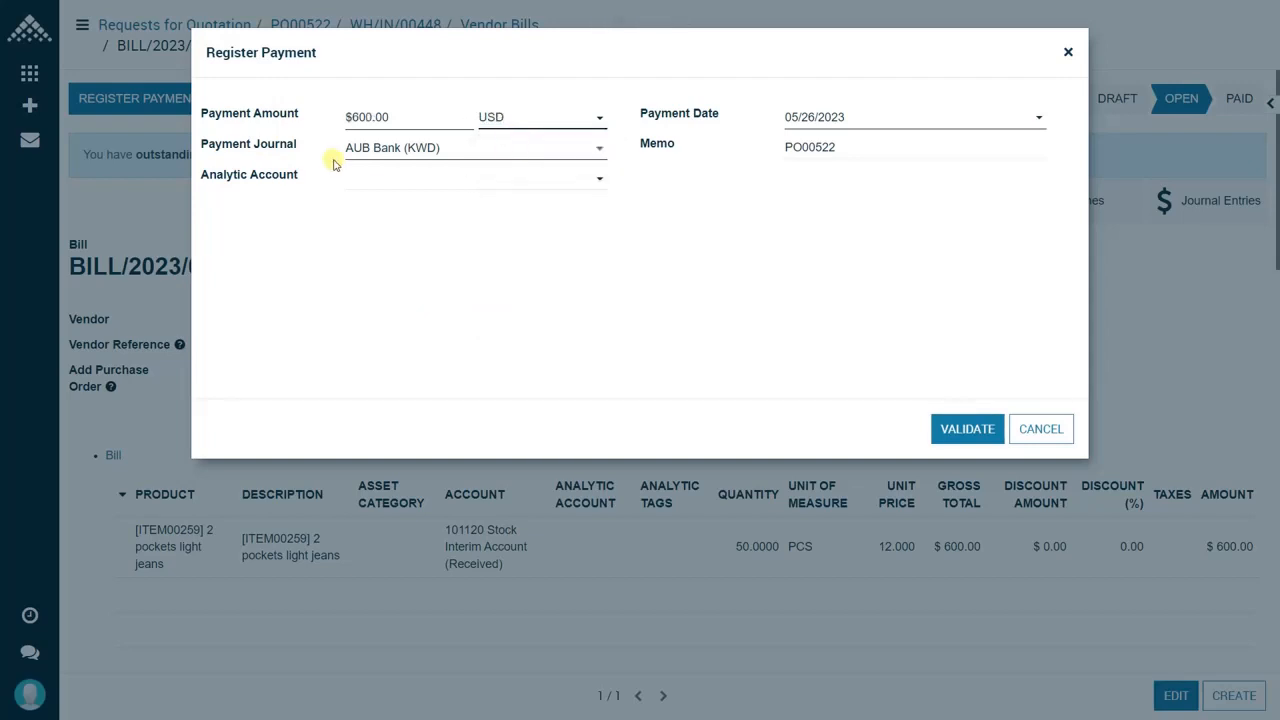
Step: Set the payment date to 05/26/2023 and validate the payment from the AUB Bank (KWD) journal
click(413, 153)
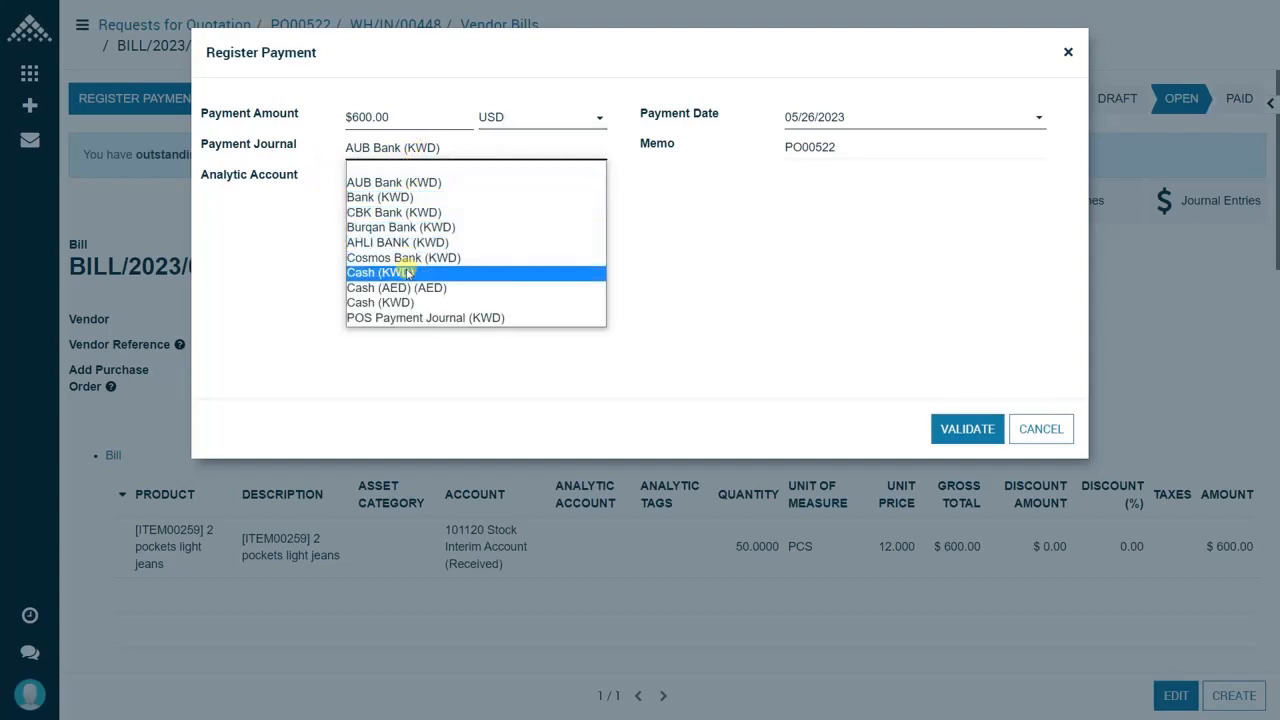
click(455, 147)
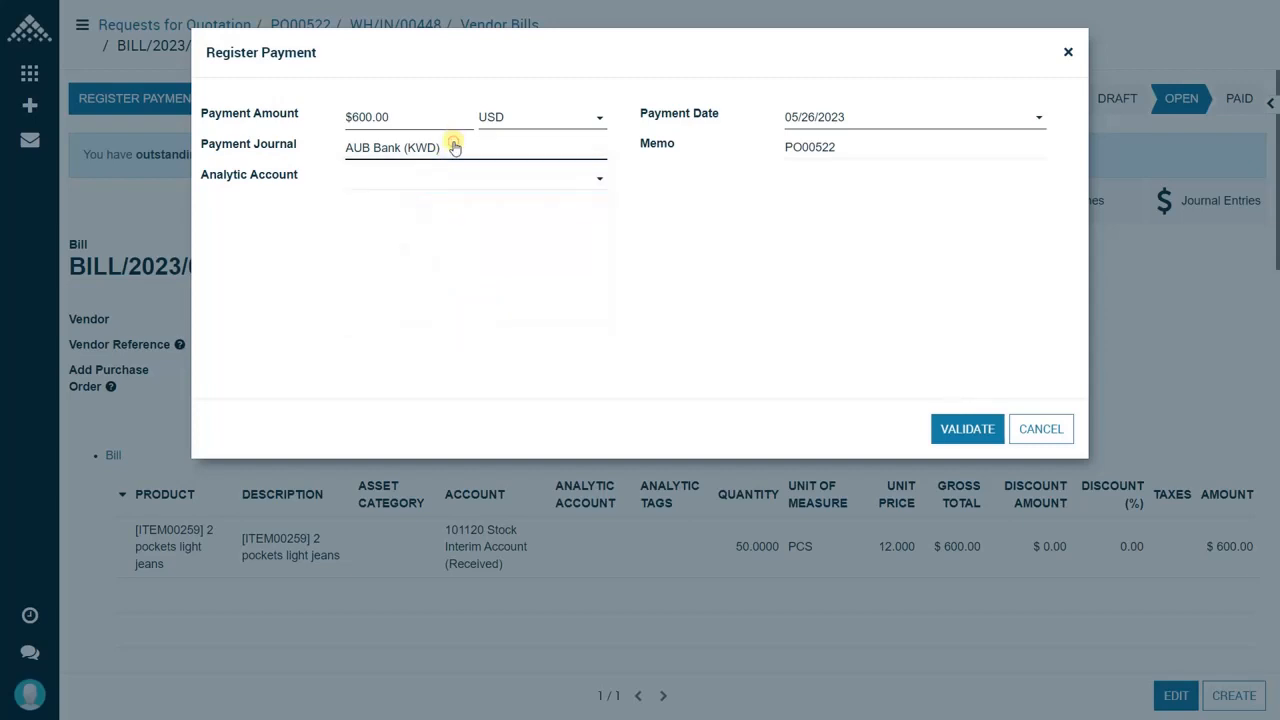
click(858, 120)
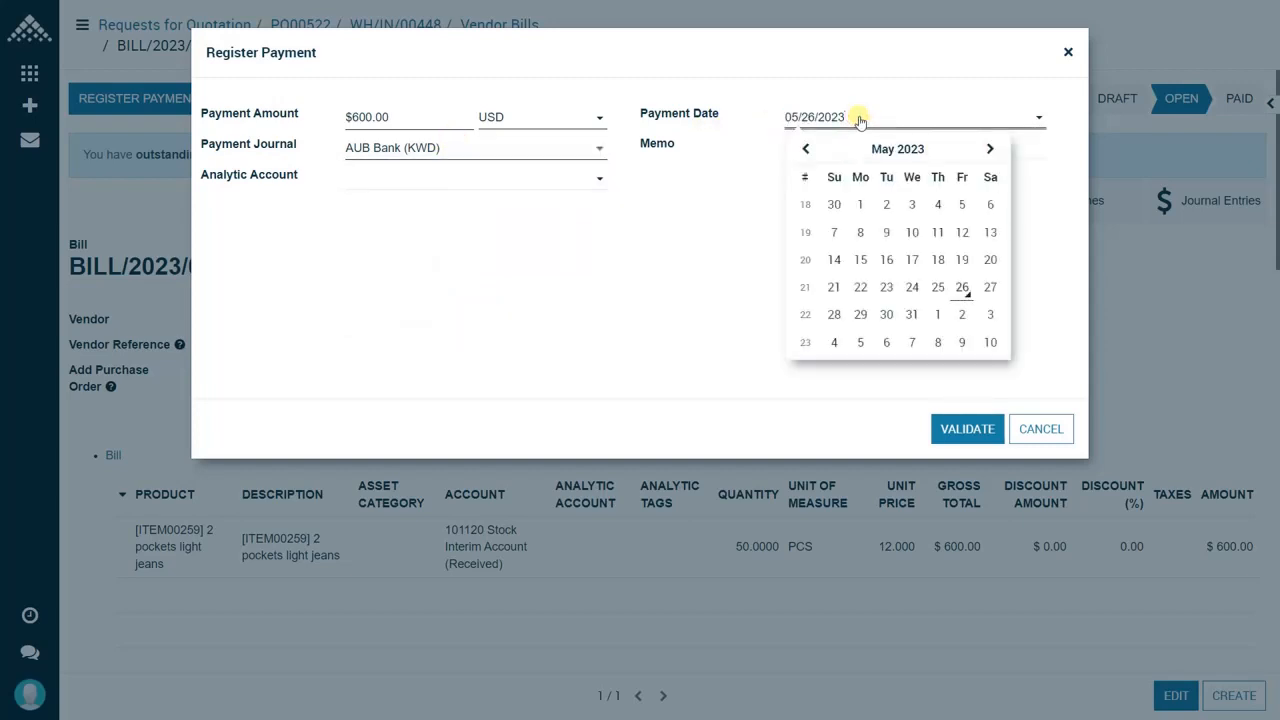
click(962, 288)
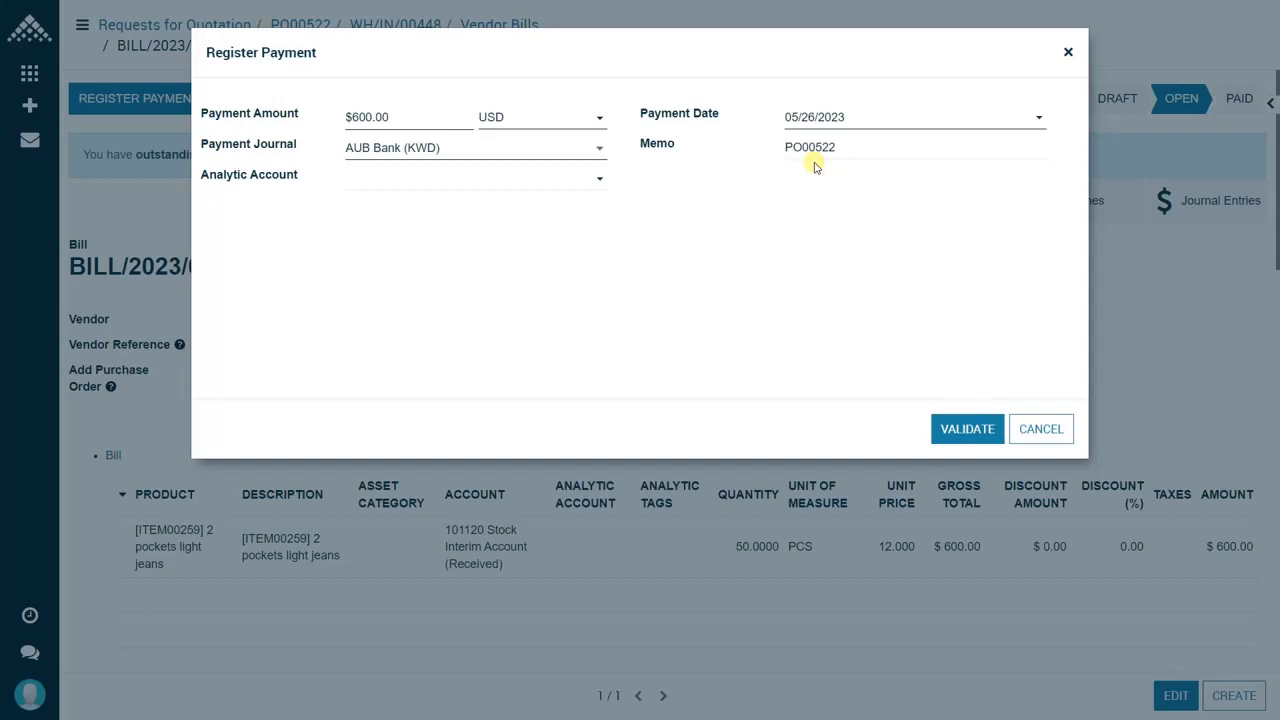
click(968, 438)
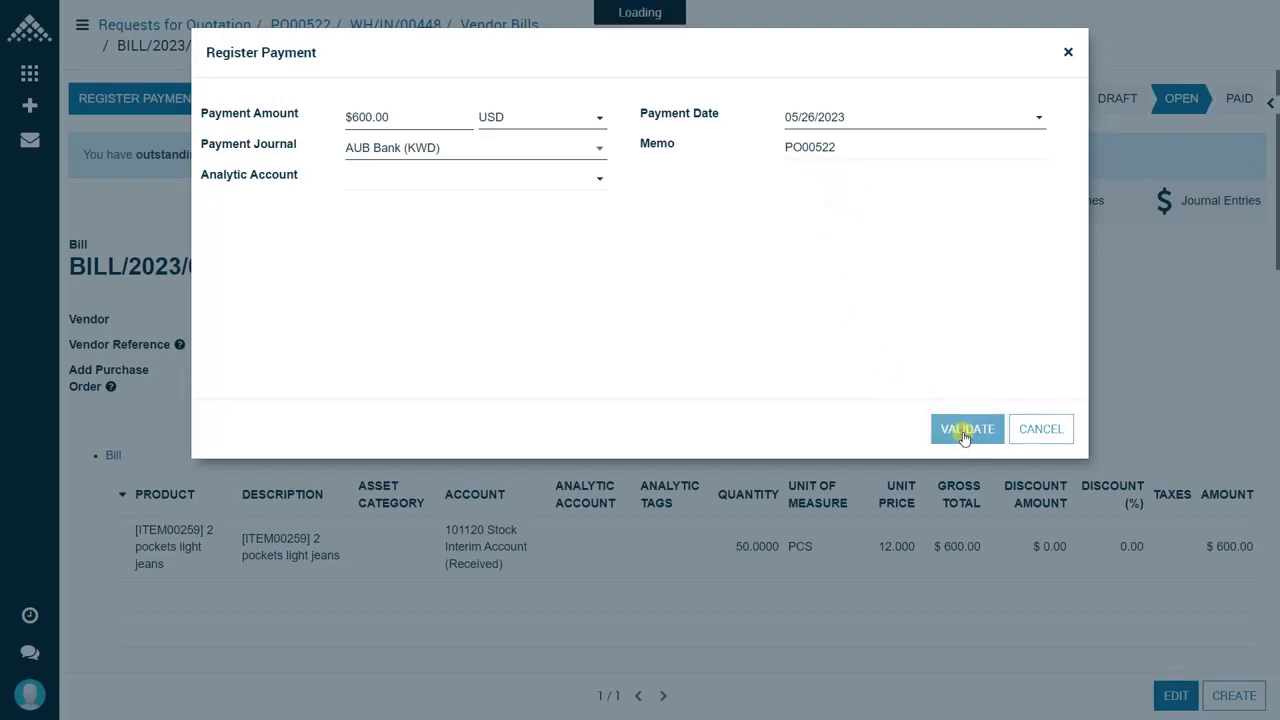